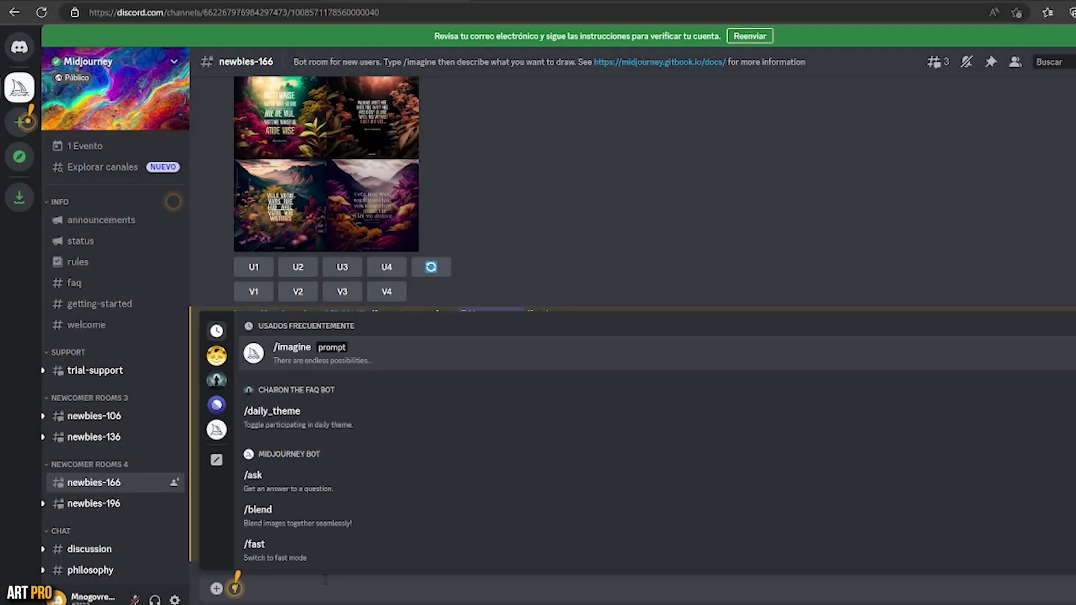
Type 'imagin' in the Midjourney channel's message box to call up the /imagine command
{"action": "type", "text": "imagin"}
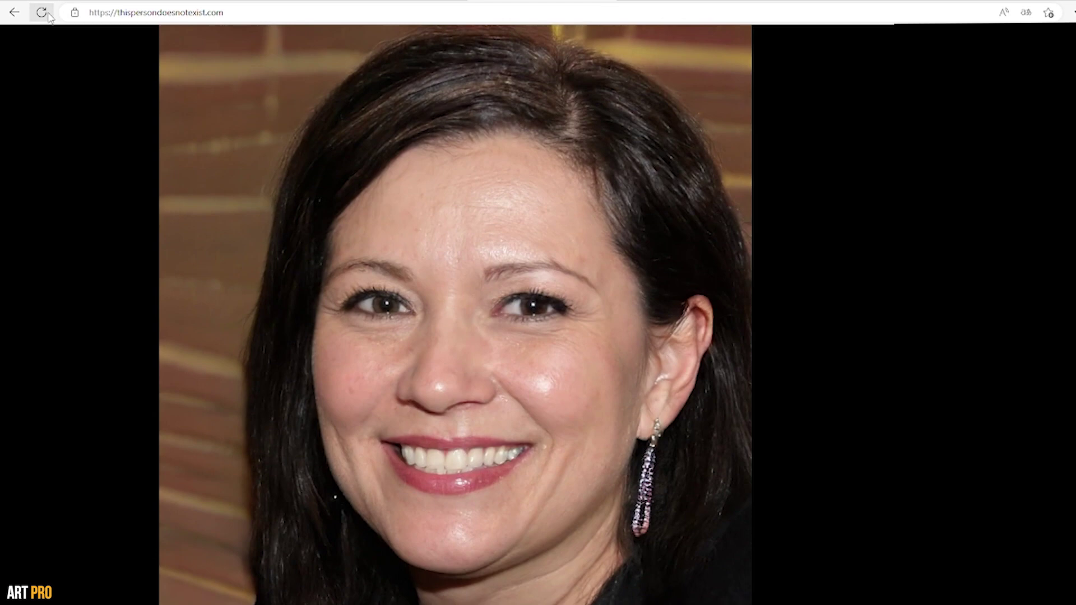
Generate a series of new random faces on thispersondoesnotexist.com
{"action": "left_click", "coordinate": [45, 16]}
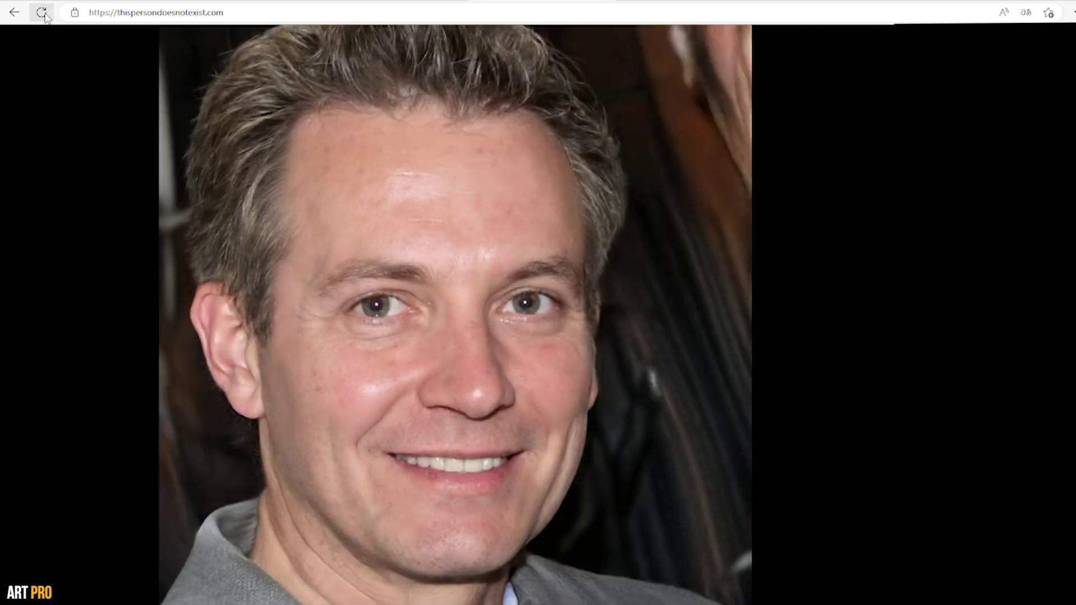
{"action": "left_click", "coordinate": [45, 16]}
{"action": "left_click", "coordinate": [46, 17]}
{"action": "left_click", "coordinate": [47, 18]}
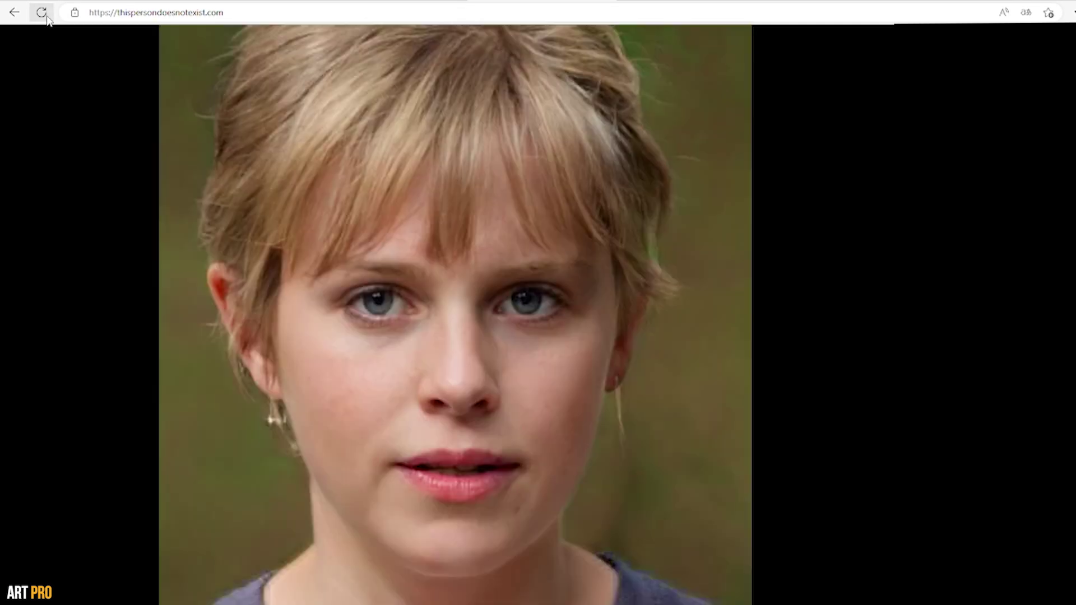
{"action": "left_click", "coordinate": [47, 18]}
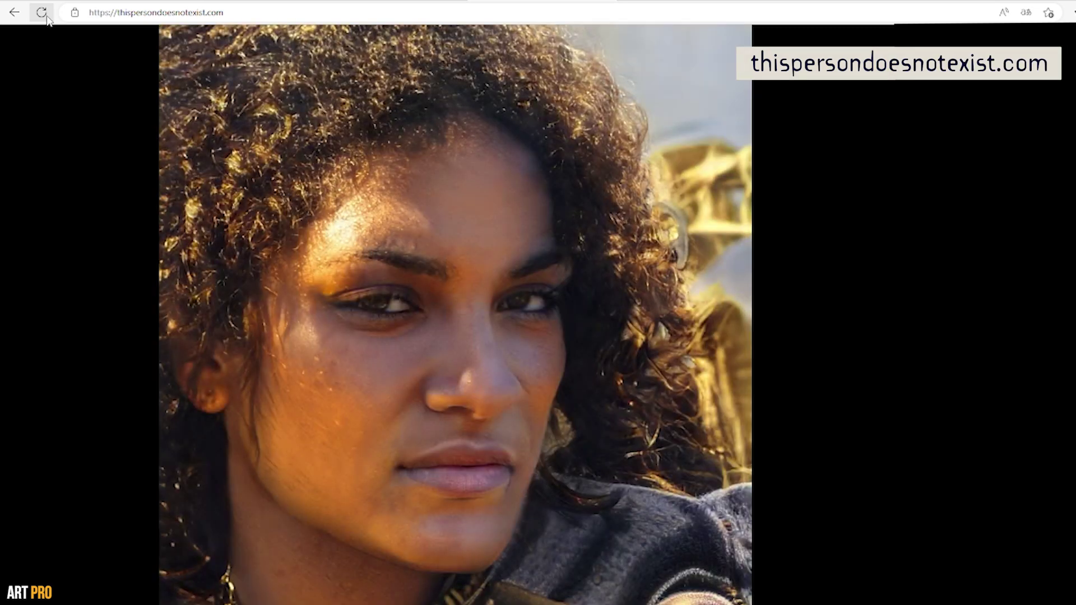
{"action": "left_click", "coordinate": [47, 18]}
{"action": "left_click", "coordinate": [47, 18]}
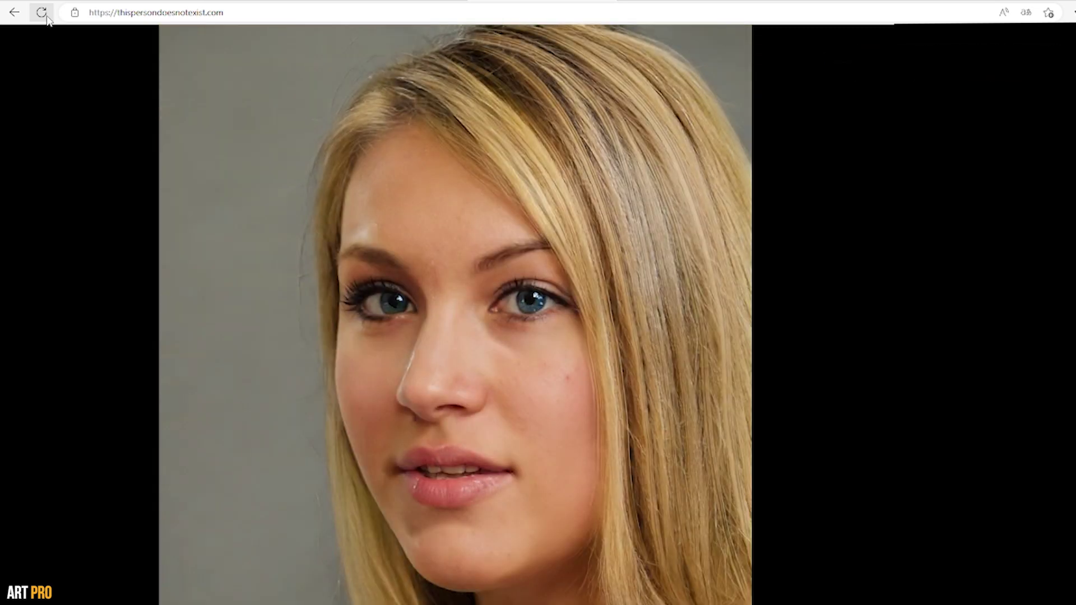
{"action": "left_click", "coordinate": [47, 18]}
{"action": "left_click", "coordinate": [47, 18]}
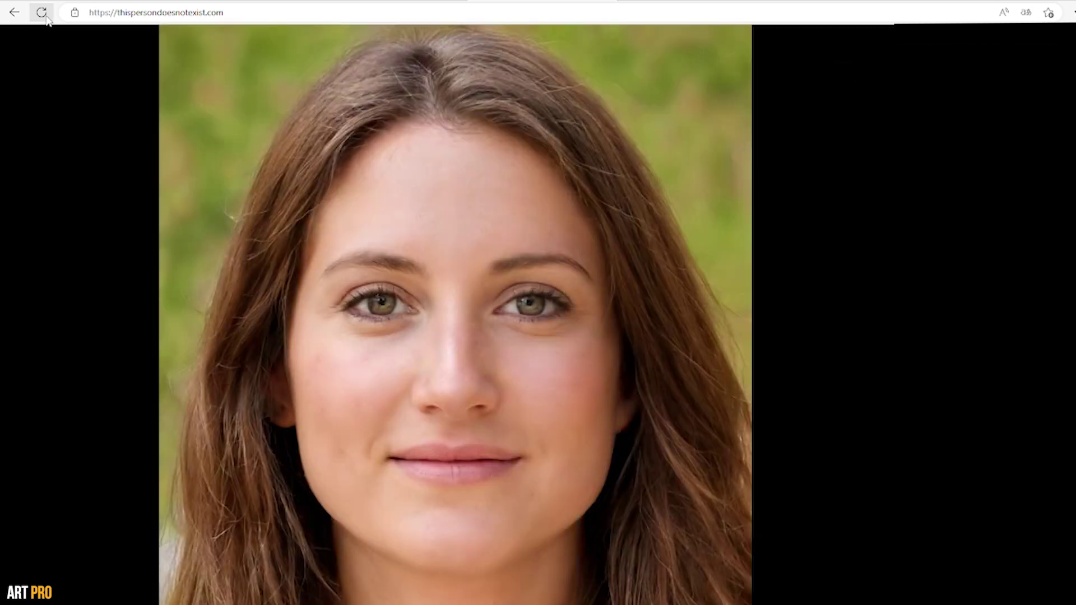
Land on a smiling blonde woman's face and start Guardar imagen como for her picture
{"action": "left_click", "coordinate": [47, 18]}
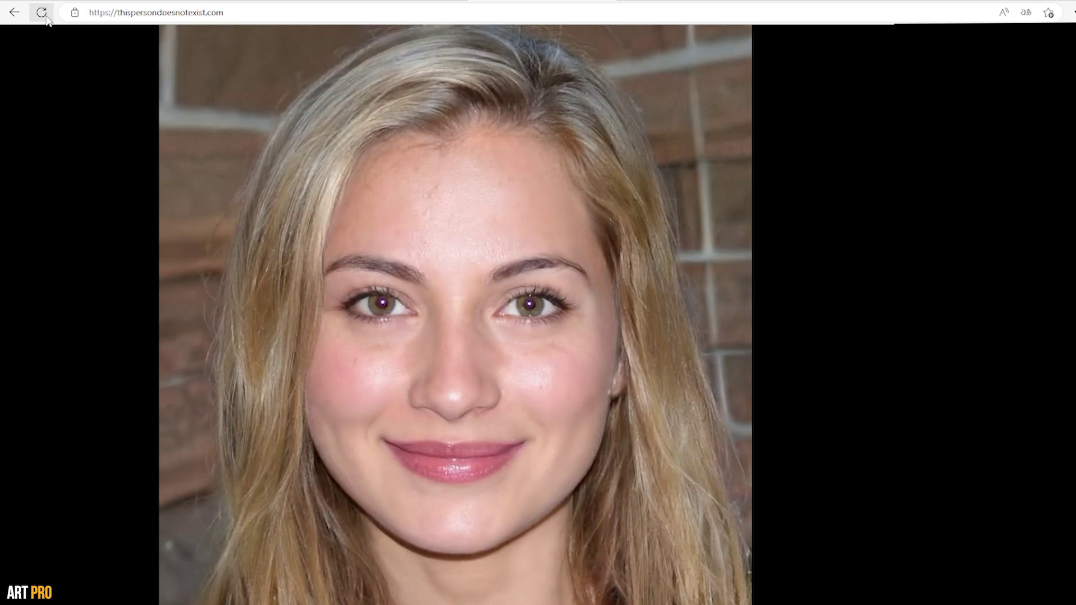
{"action": "right_click", "coordinate": [306, 209]}
{"action": "left_click", "coordinate": [369, 239]}
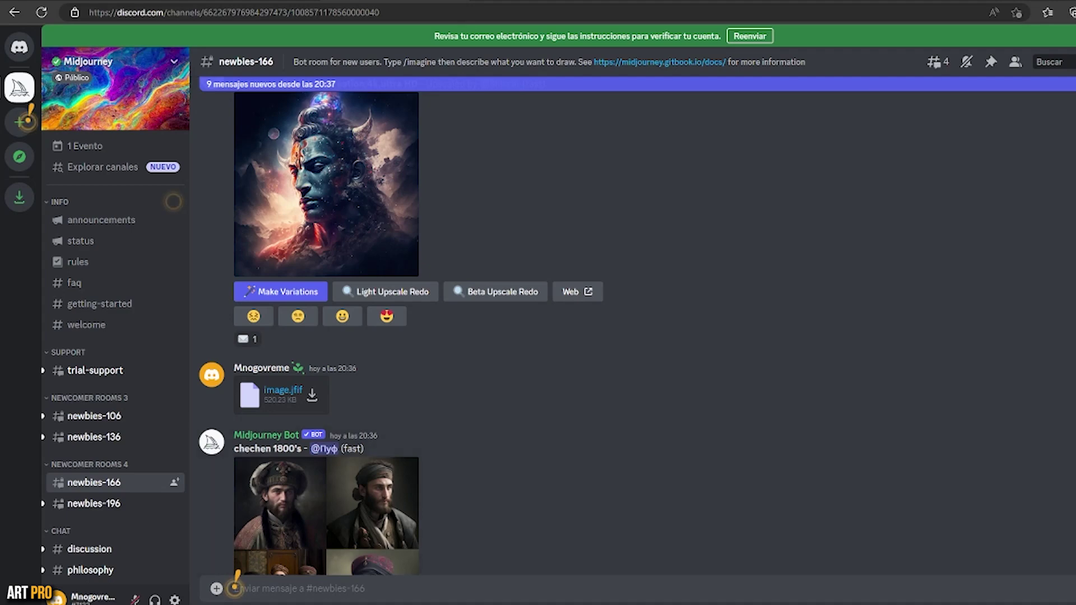
Post the saved image.jpg to newbies-166 via Subir un archivo and enlarge it
{"action": "scroll", "coordinate": [561, 325], "scroll_direction": "down", "scroll_amount": 10}
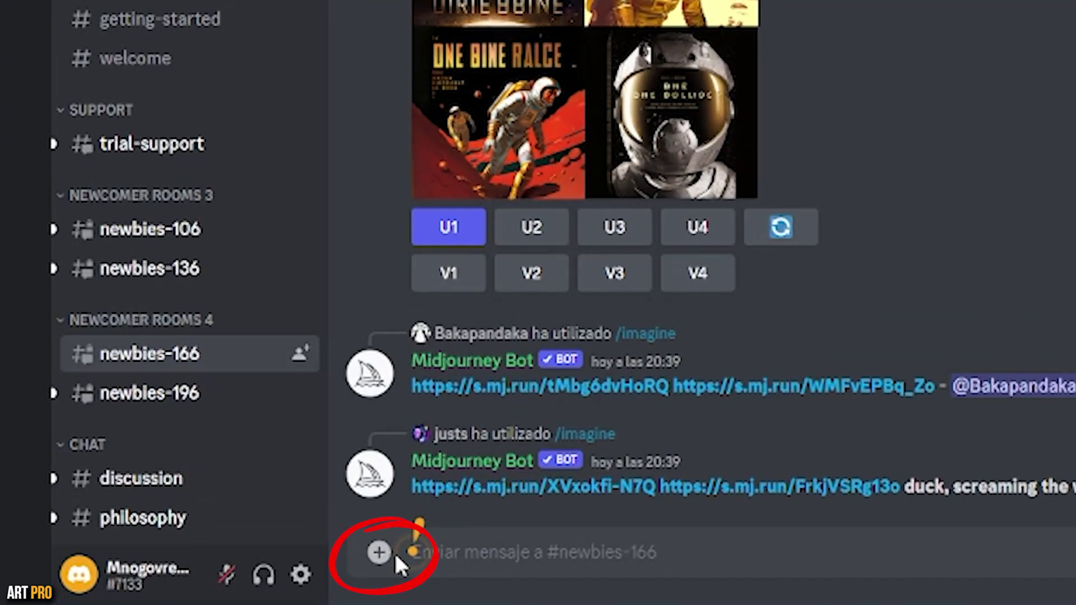
{"action": "left_click", "coordinate": [216, 588]}
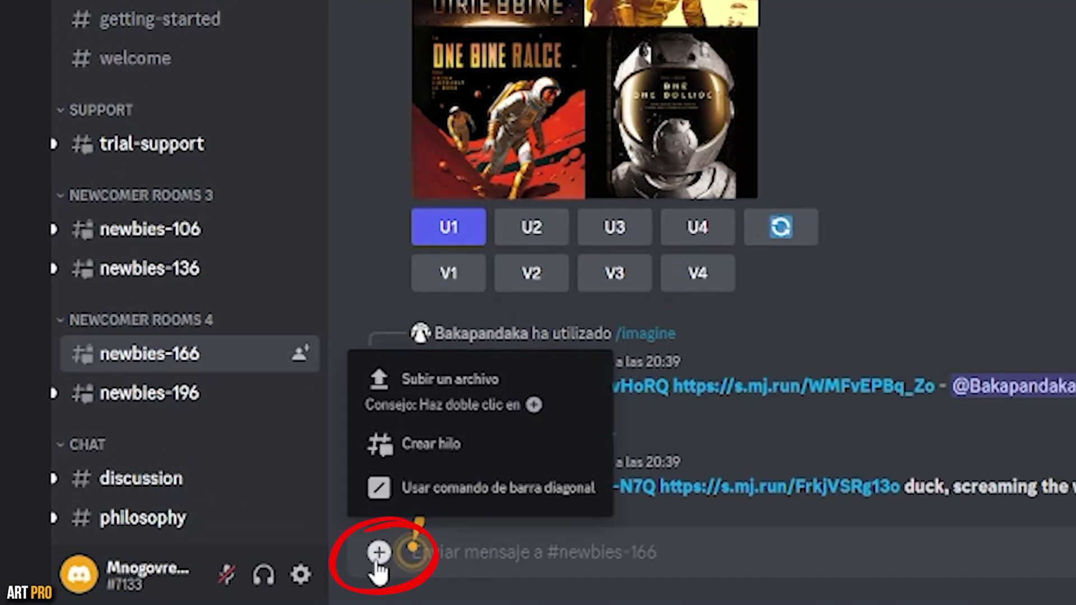
{"action": "left_click", "coordinate": [403, 384]}
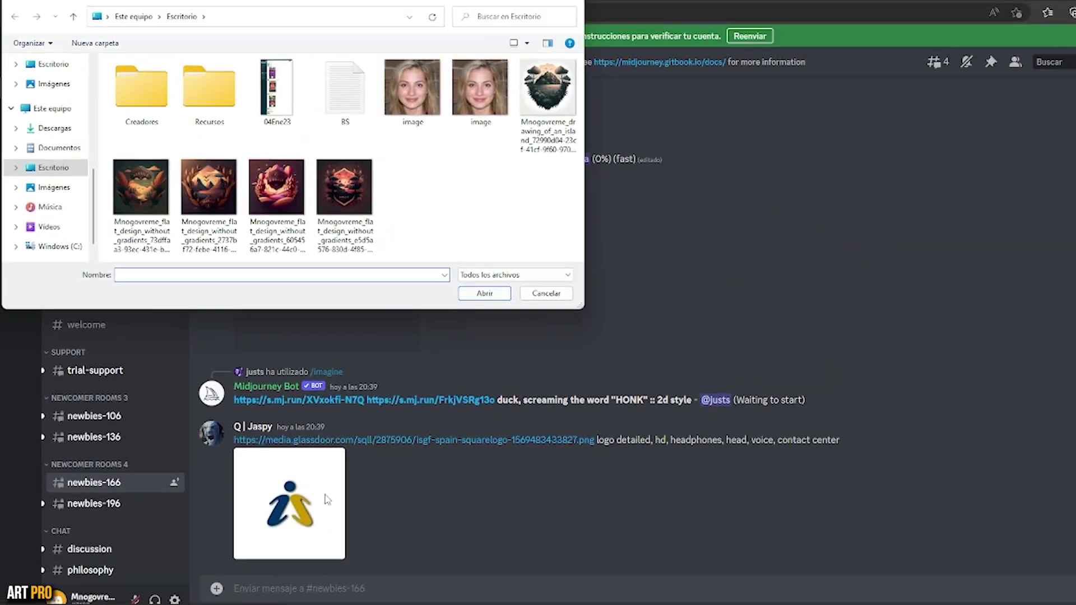
{"action": "double_click", "coordinate": [486, 94]}
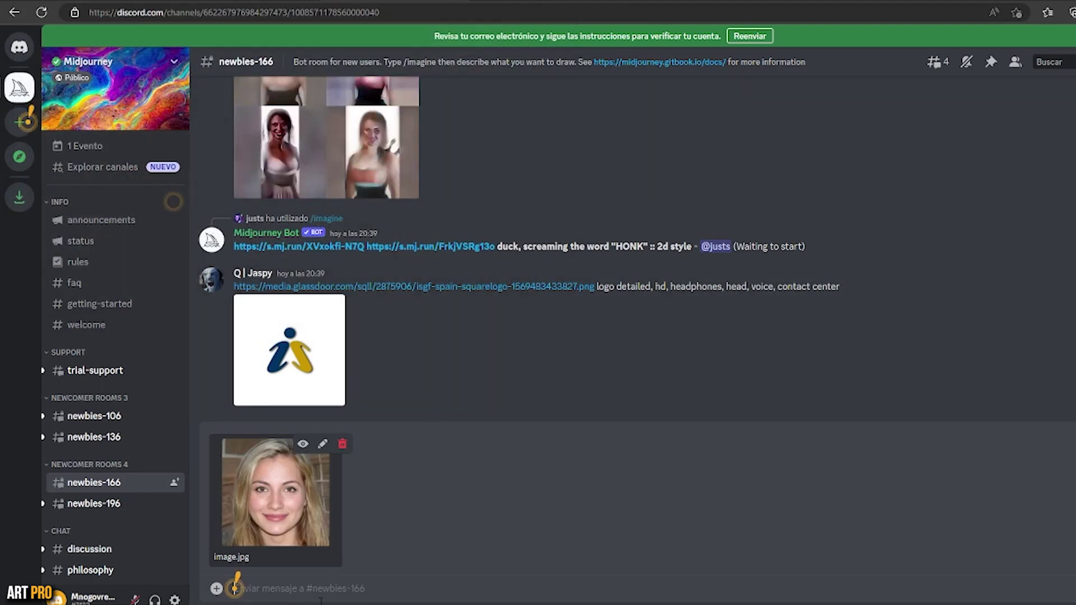
{"action": "key", "text": "Return"}
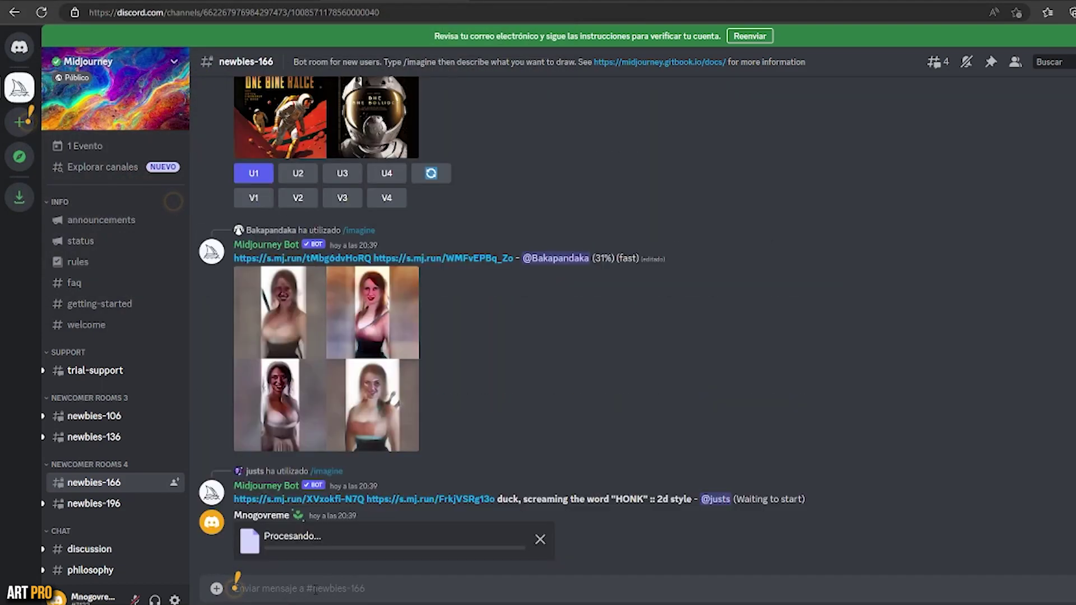
{"action": "left_click", "coordinate": [347, 471]}
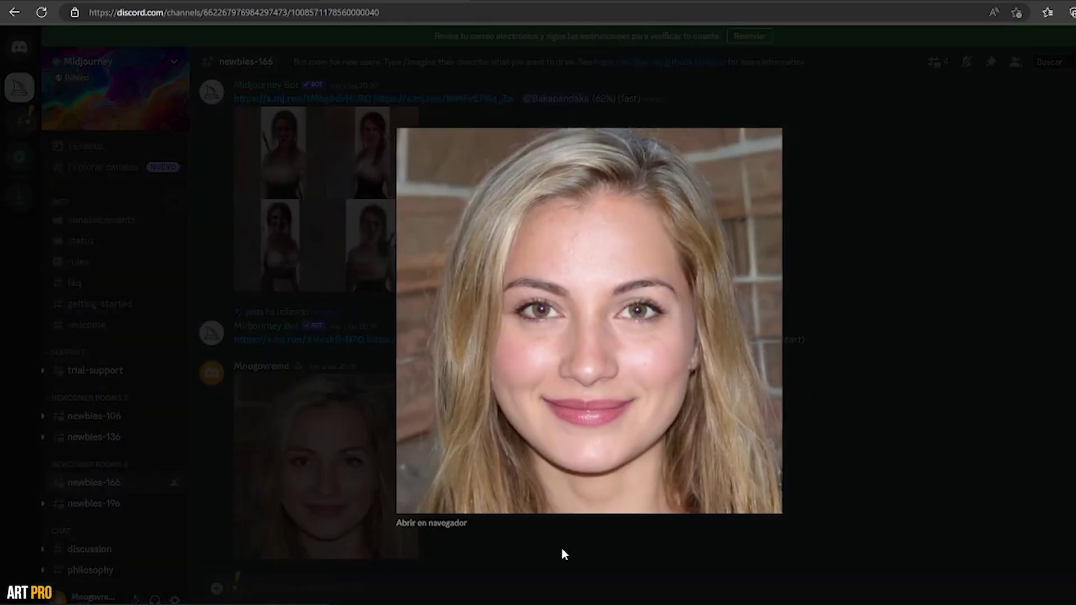
Copy the uploaded portrait's image link and select /imagine from the slash commands
{"action": "right_click", "coordinate": [555, 380]}
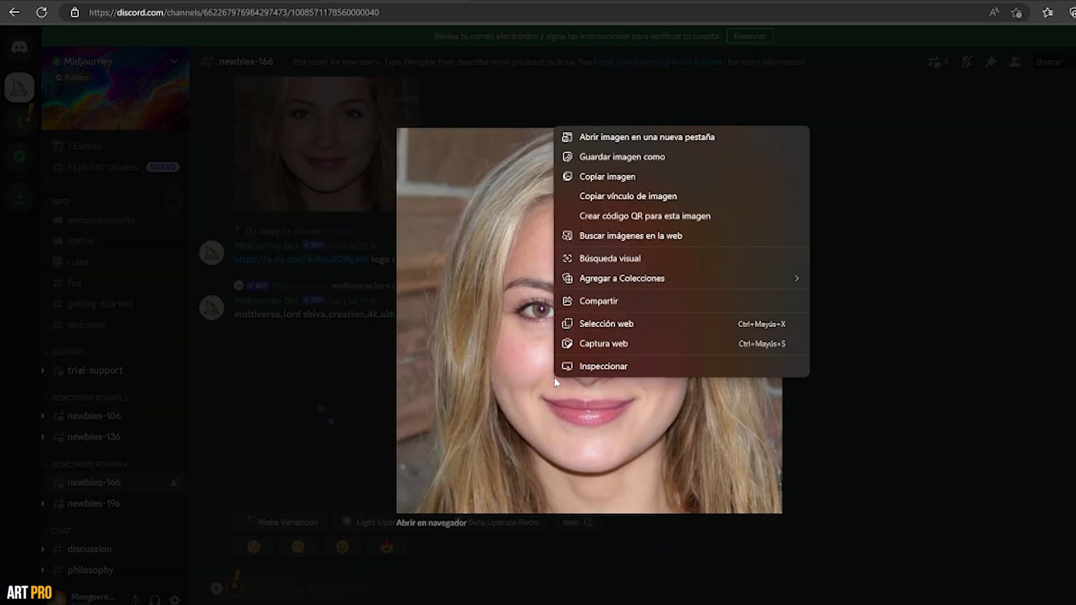
{"action": "left_click", "coordinate": [634, 196]}
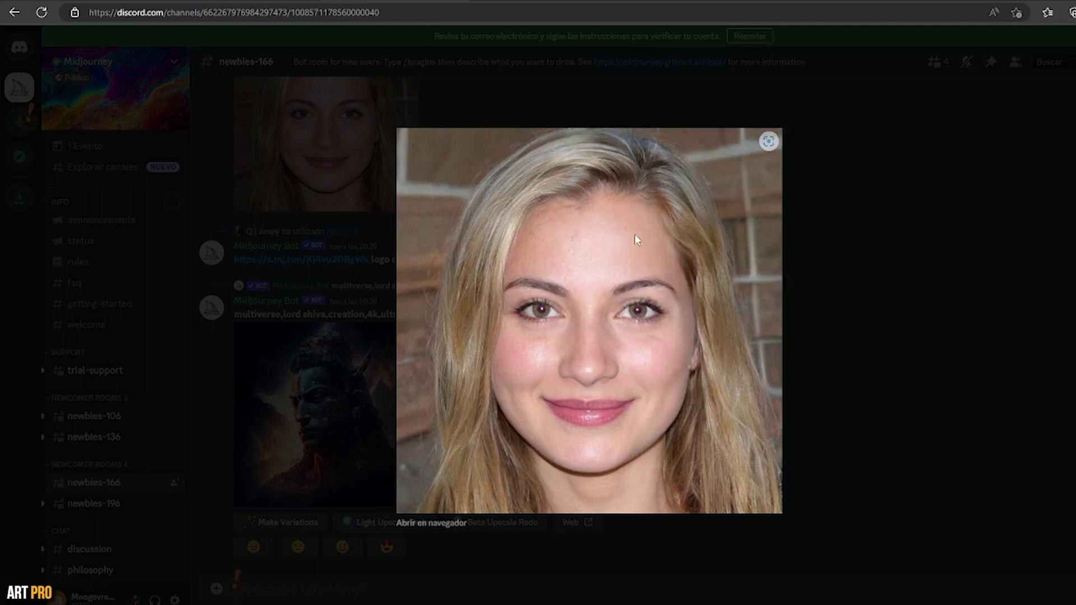
{"action": "left_click", "coordinate": [784, 574]}
{"action": "type", "text": "/i"}
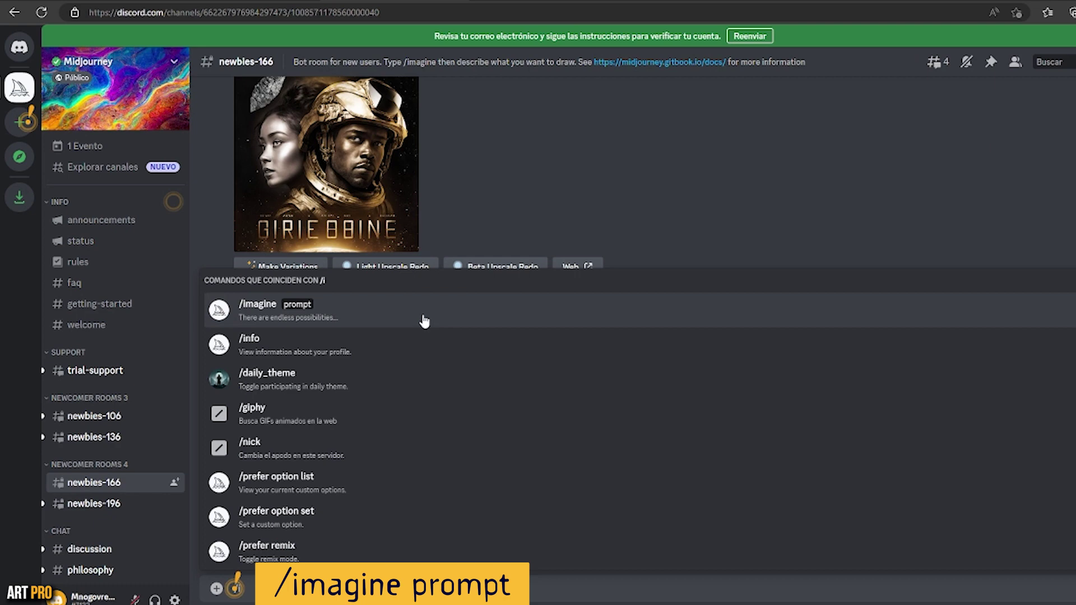
{"action": "left_click", "coordinate": [420, 307]}
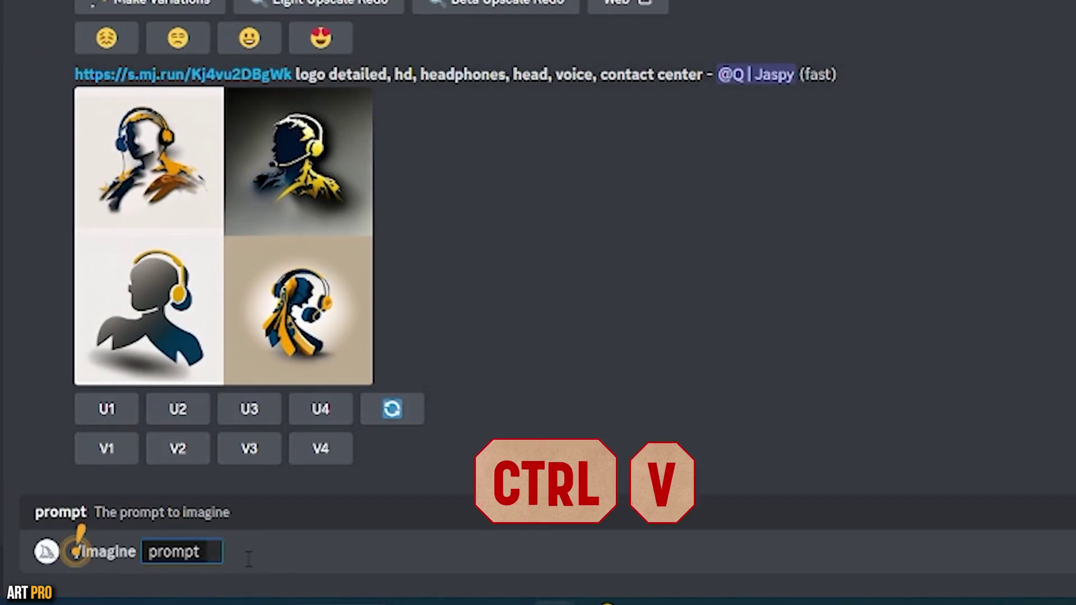
Submit the pasted face link with 'linea art caucasian' as the /imagine prompt
{"action": "key", "text": "ctrl+v"}
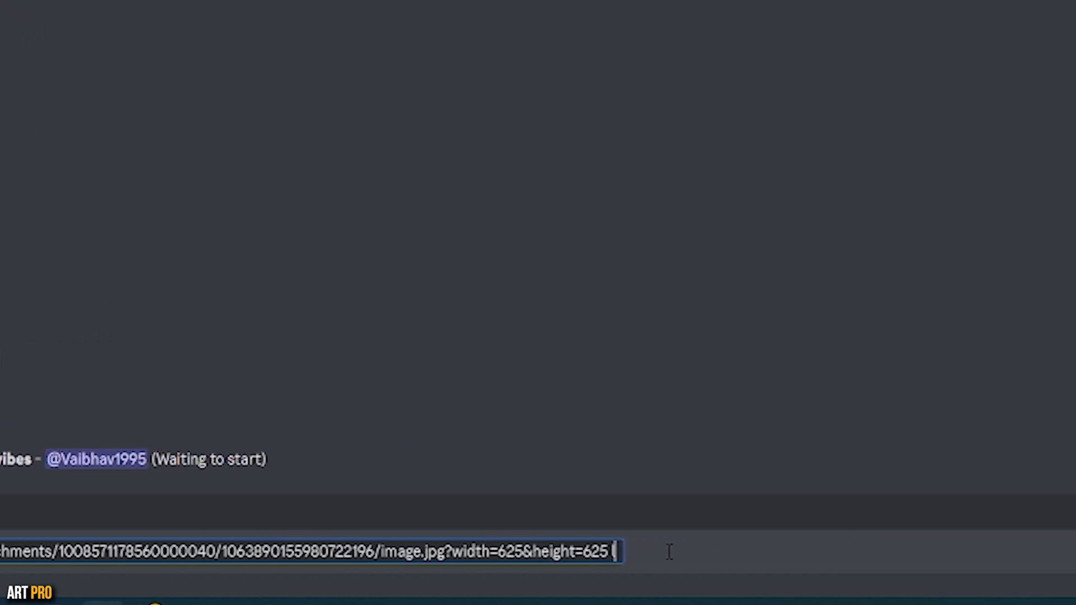
{"action": "type", "text": "linea art"}
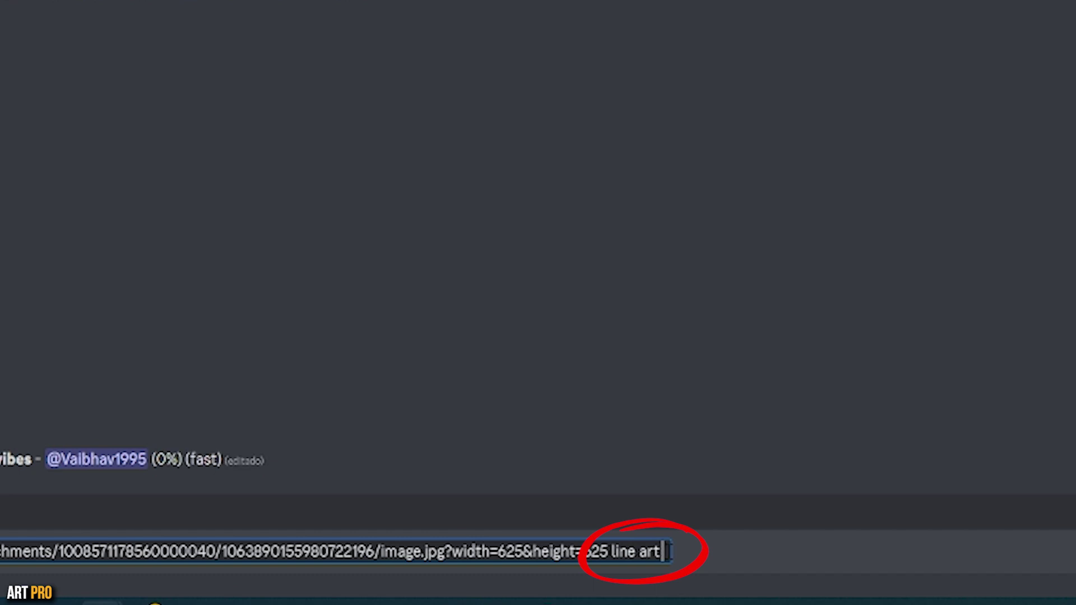
{"action": "type", "text": " caucasian"}
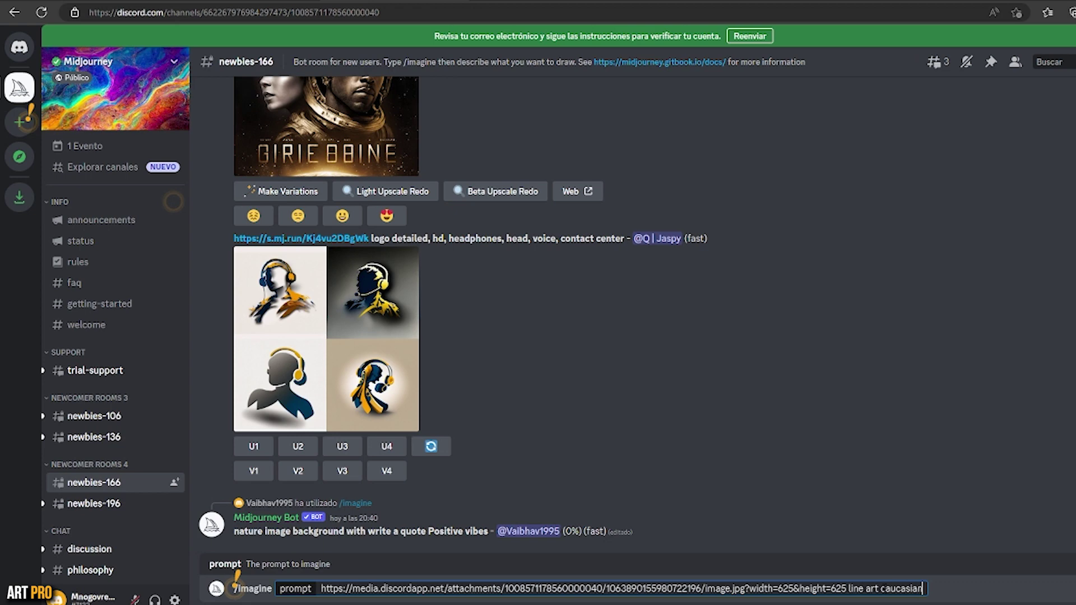
{"action": "key", "text": "Return"}
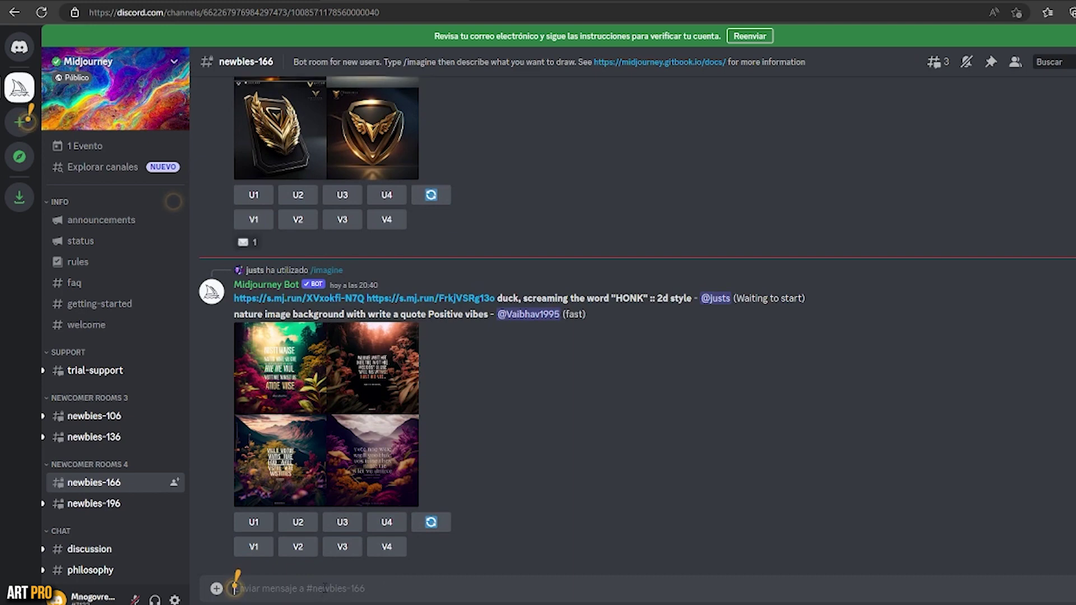
Type /imagin to begin a new /imagine prompt after the line-art grid appears
{"action": "type", "text": "/imagine prompt"}
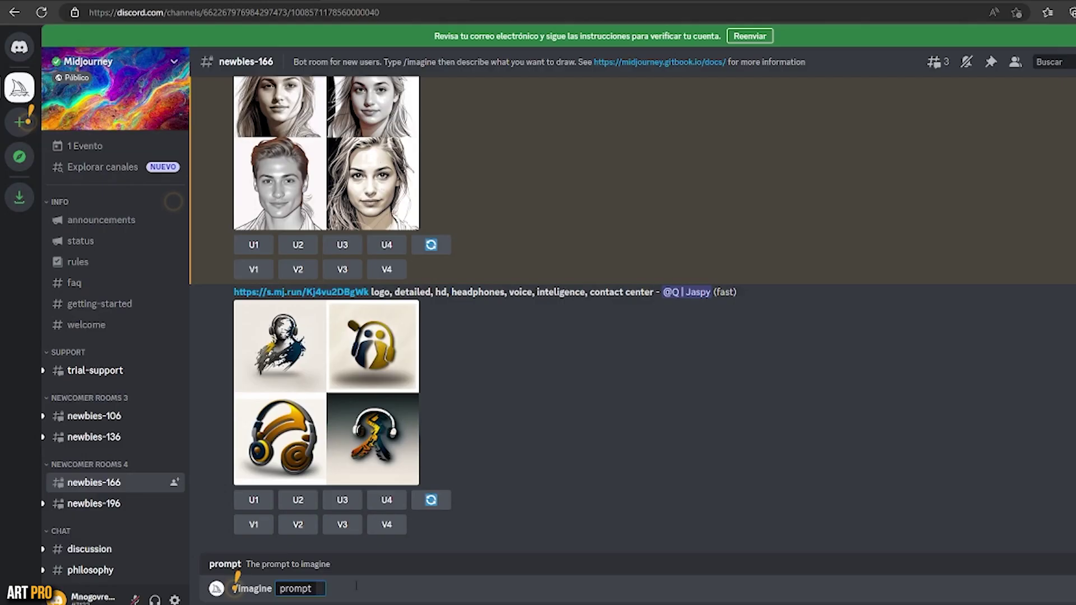
Submit the pasted face link plus 'digital art' as an /imagine prompt
{"action": "key", "text": "ctrl+v"}
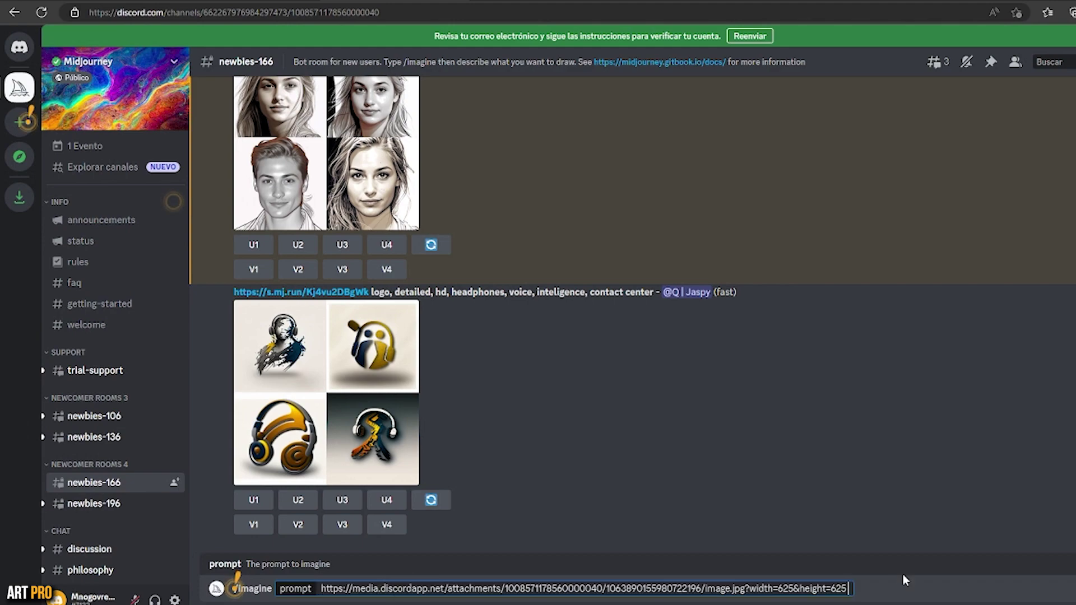
{"action": "type", "text": "dig"}
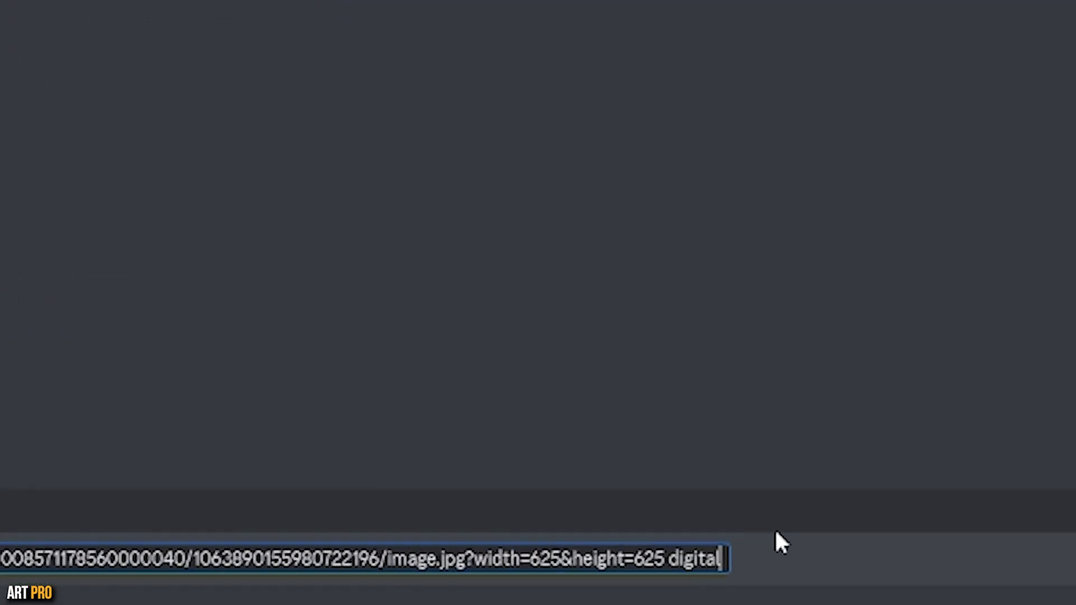
{"action": "type", "text": "art"}
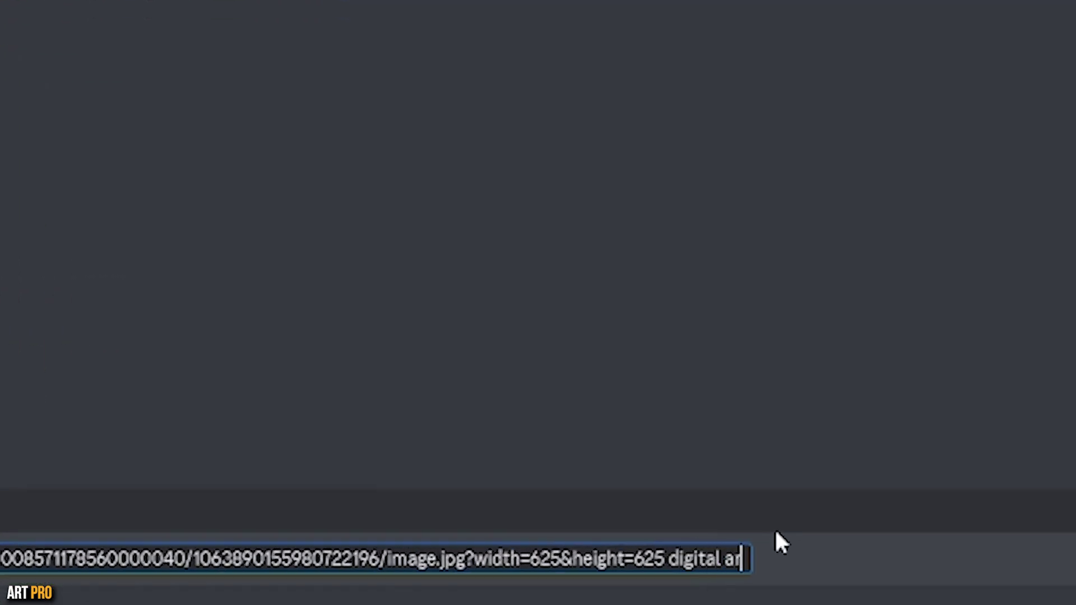
{"action": "key", "text": "Return"}
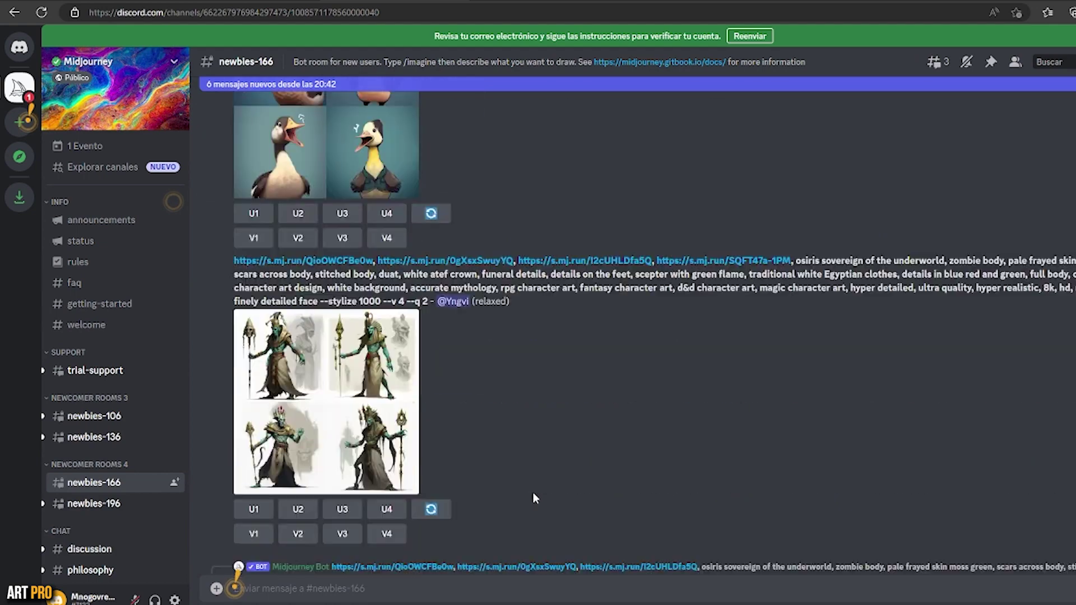
Enlarge the finished grid of four digital-art portraits, then close the preview
{"action": "scroll", "coordinate": [535, 492], "scroll_direction": "down", "scroll_amount": 5}
{"action": "left_click", "coordinate": [361, 378]}
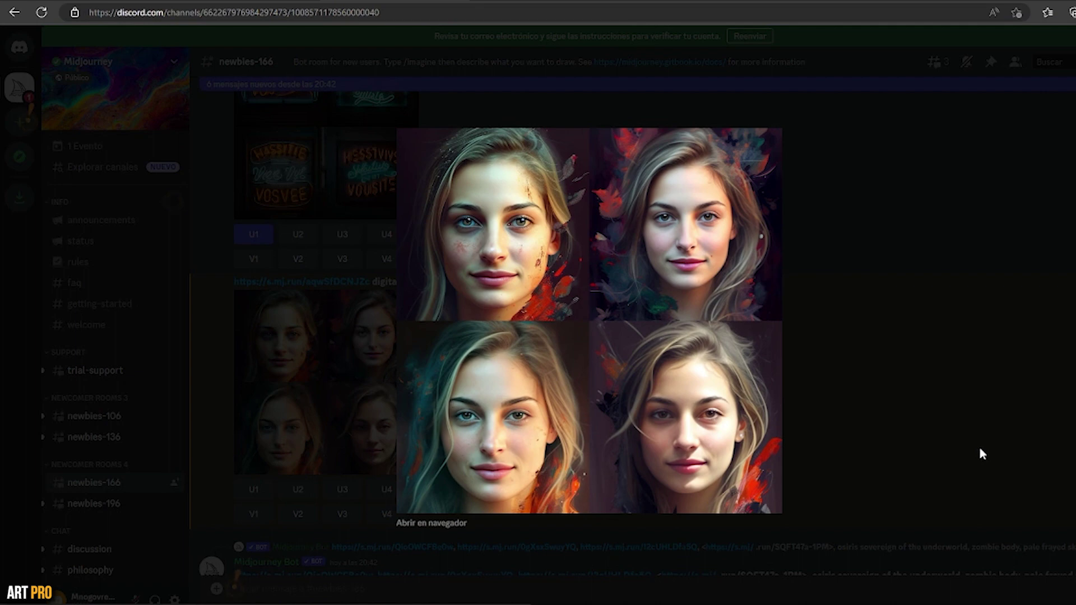
{"action": "left_click", "coordinate": [876, 415]}
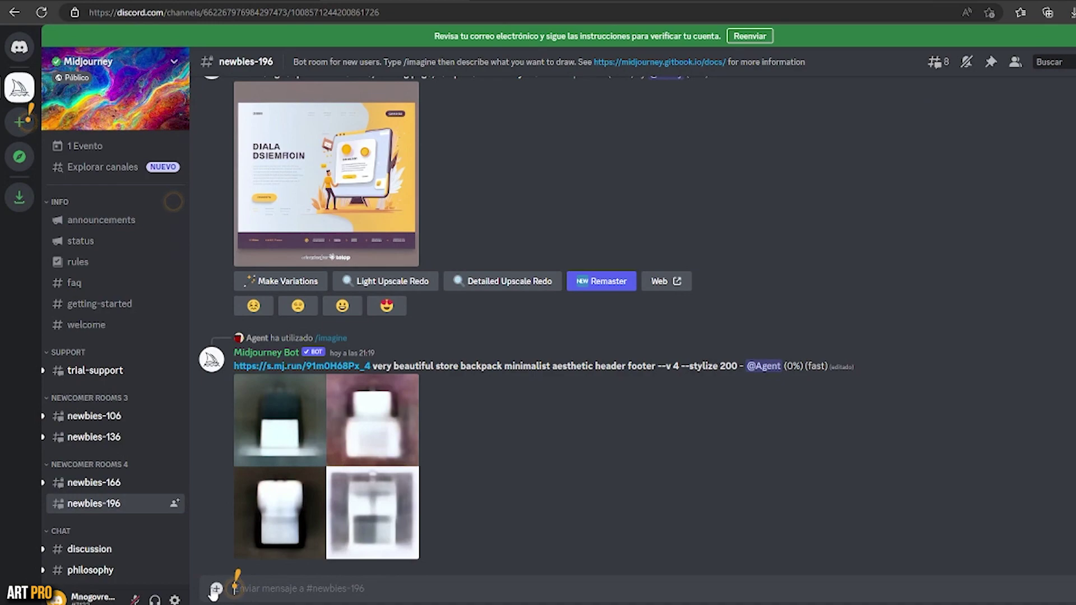
Upload the forest illustration to newbies-196 and copy its image link
{"action": "left_click", "coordinate": [217, 588]}
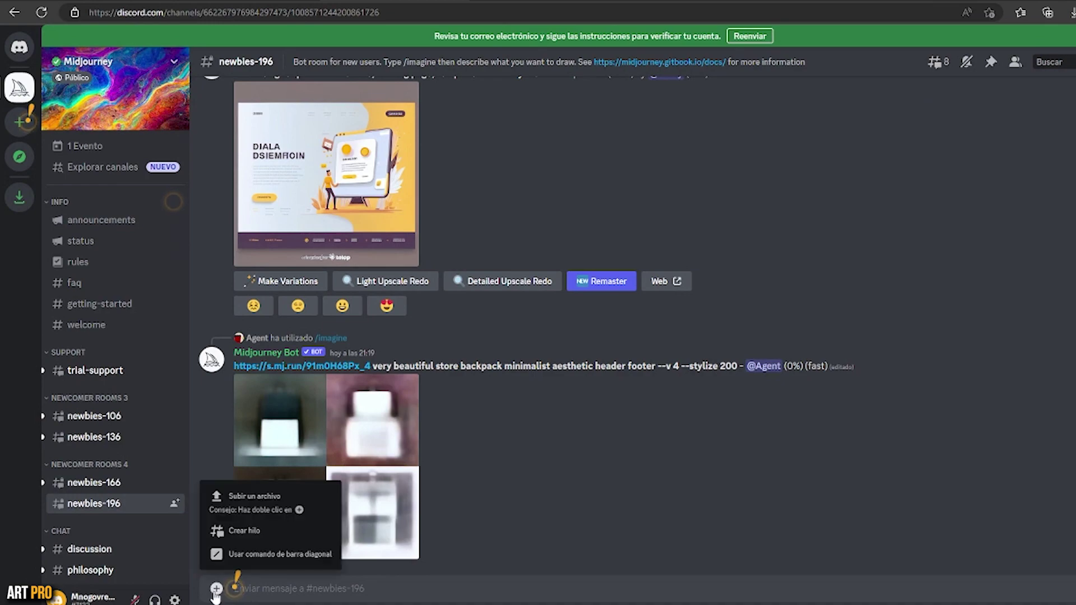
{"action": "left_click", "coordinate": [271, 510]}
{"action": "double_click", "coordinate": [345, 193]}
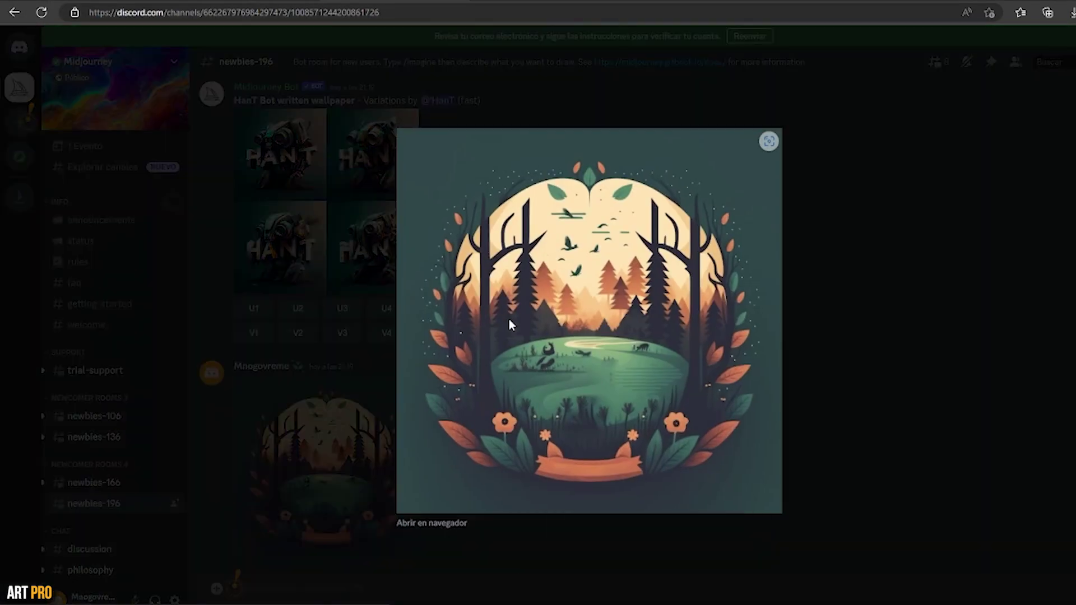
{"action": "right_click", "coordinate": [509, 318]}
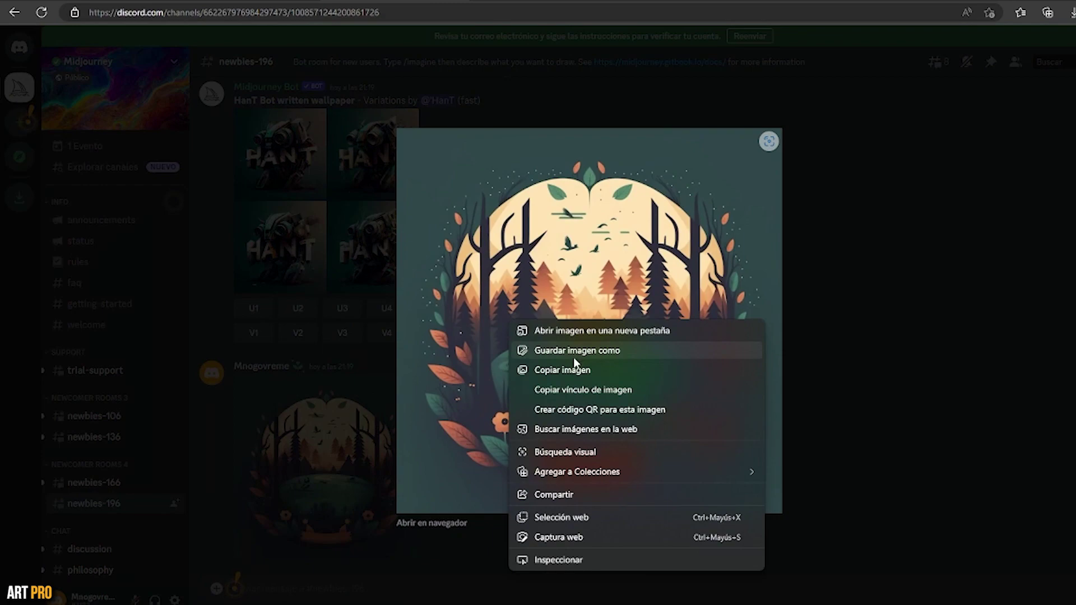
{"action": "left_click", "coordinate": [580, 389]}
{"action": "left_click", "coordinate": [314, 555]}
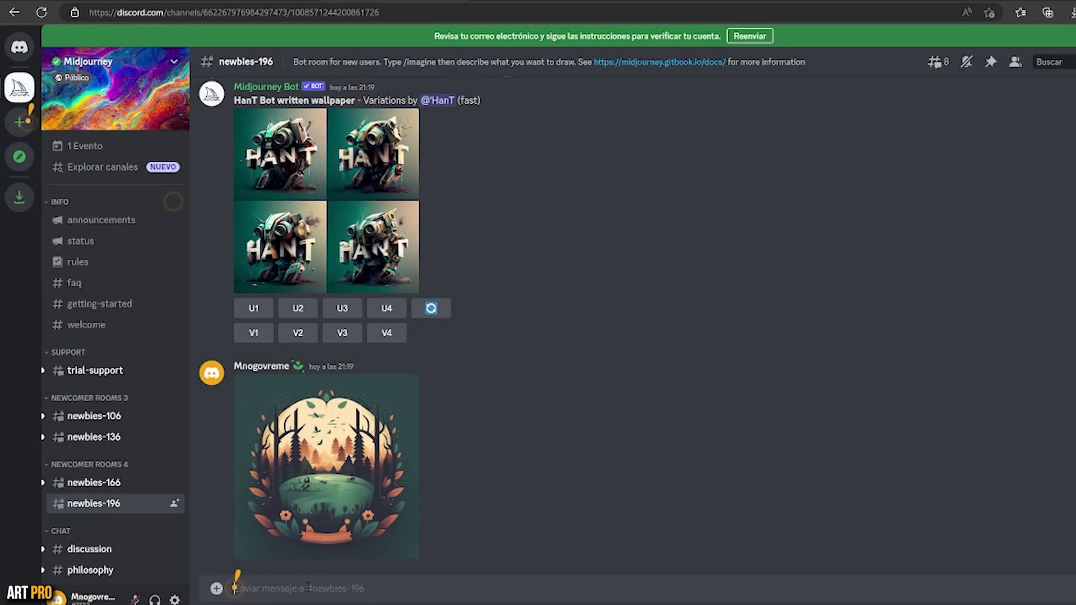
Send an /imagine prompt of the forest image link plus 'island'
{"action": "type", "text": "/"}
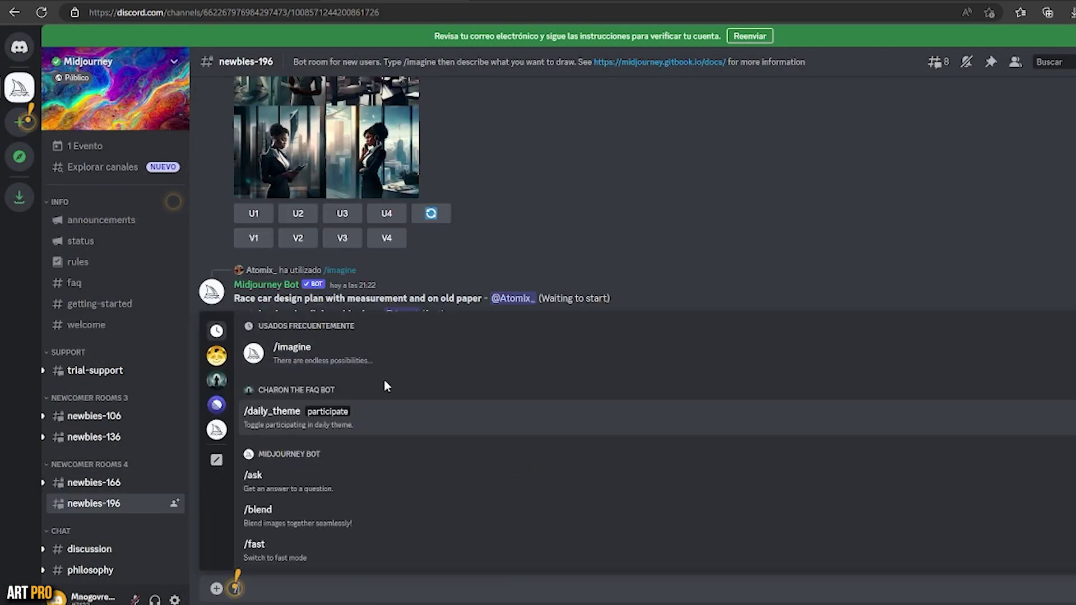
{"action": "left_click", "coordinate": [314, 354]}
{"action": "key", "text": "ctrl+v"}
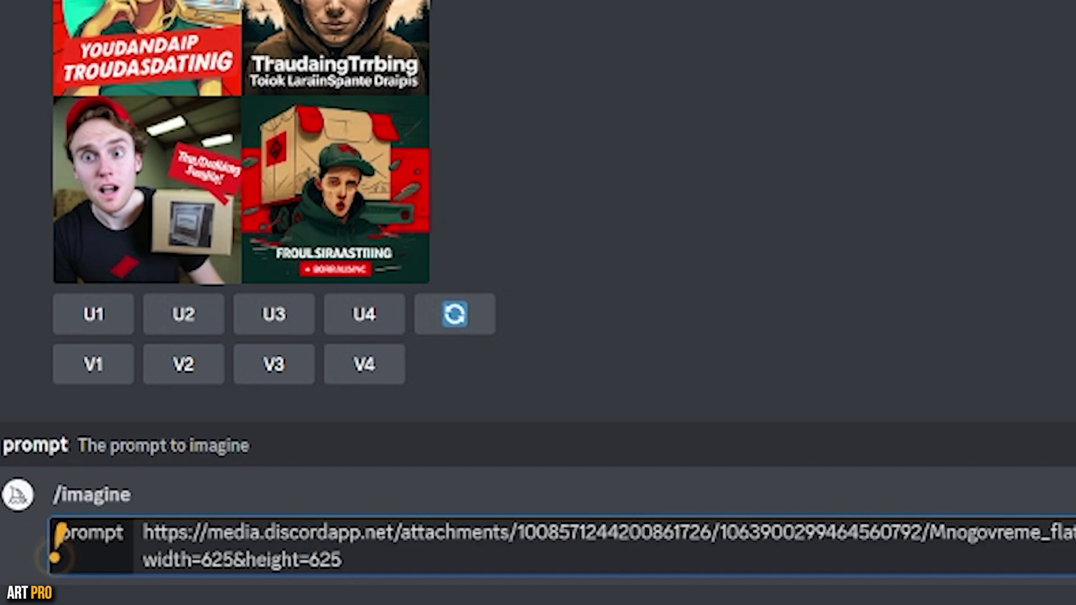
{"action": "type", "text": "island"}
{"action": "key", "text": "Return"}
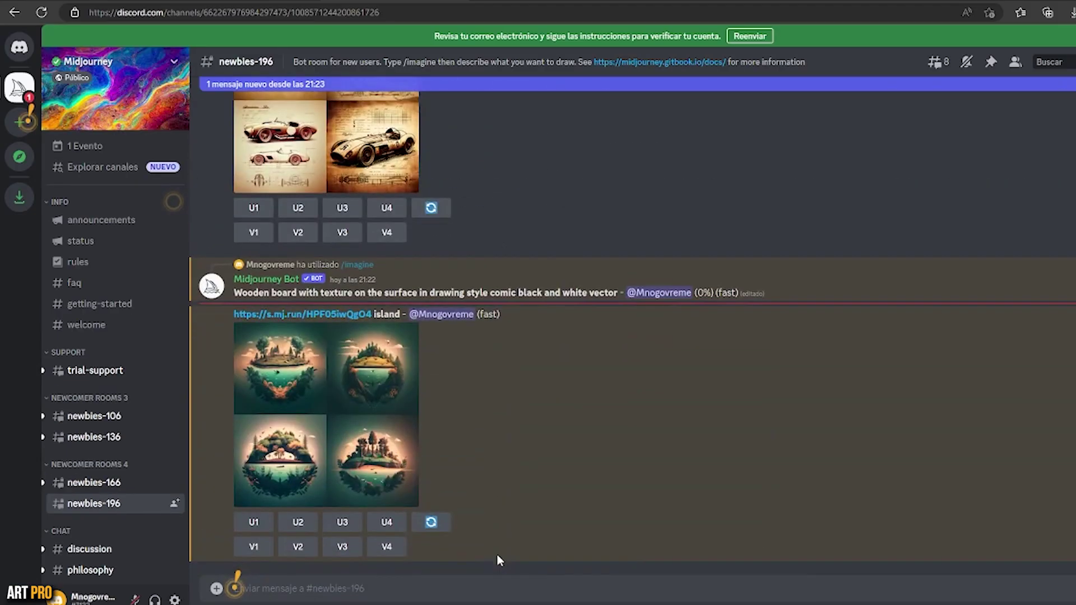
Enlarge the four-image island grid in the newbies-196 feed
{"action": "left_click", "coordinate": [383, 469]}
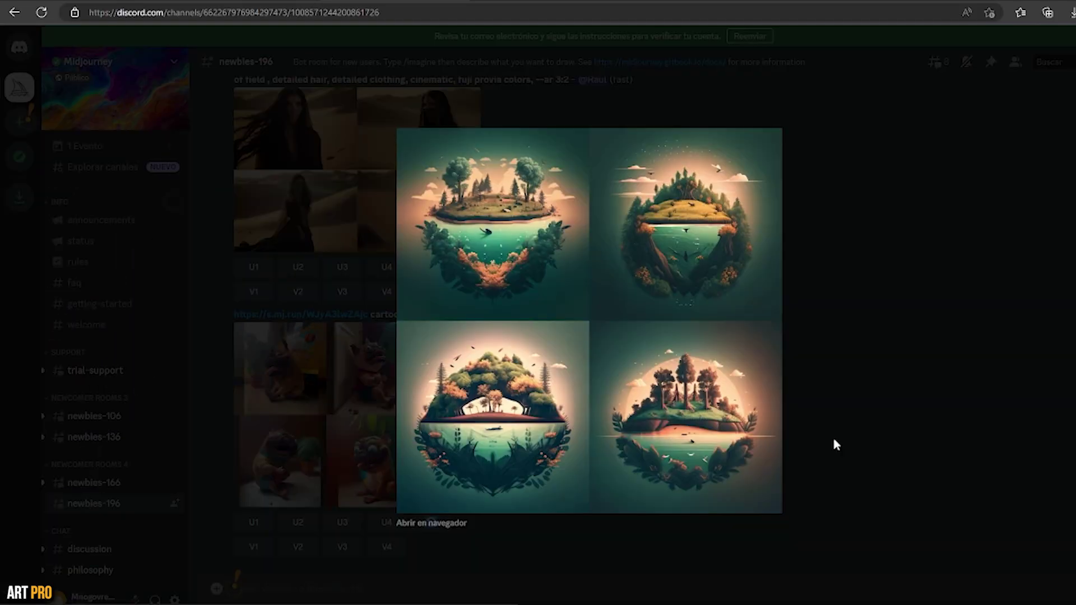
Close the island preview, return to the island post, and request the U1 upscale
{"action": "left_click", "coordinate": [1075, 461]}
{"action": "scroll", "coordinate": [594, 493], "scroll_direction": "up", "scroll_amount": 10}
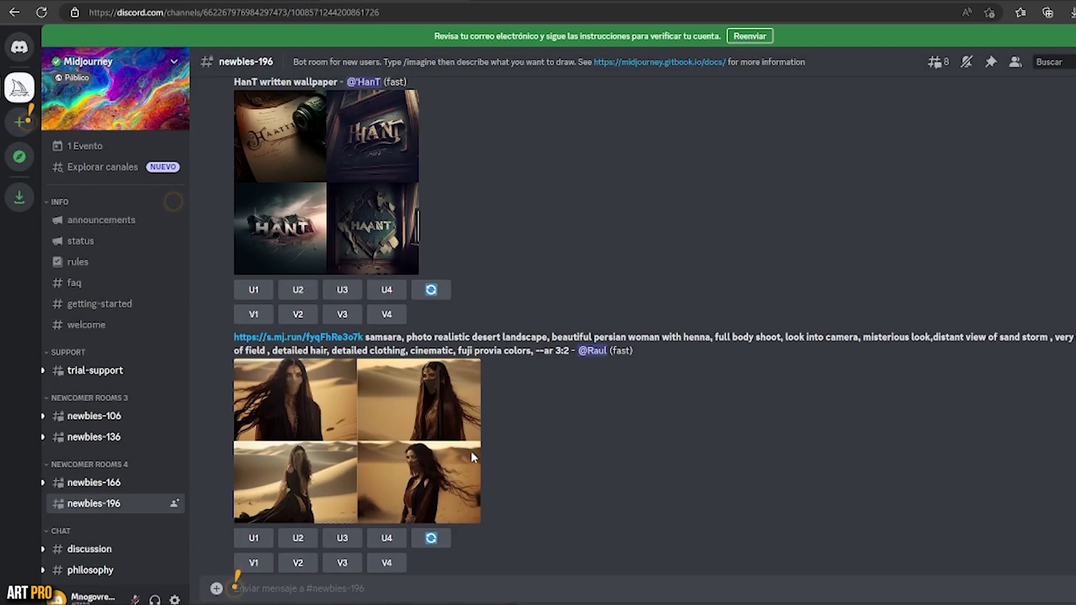
{"action": "scroll", "coordinate": [468, 473], "scroll_direction": "up", "scroll_amount": 4}
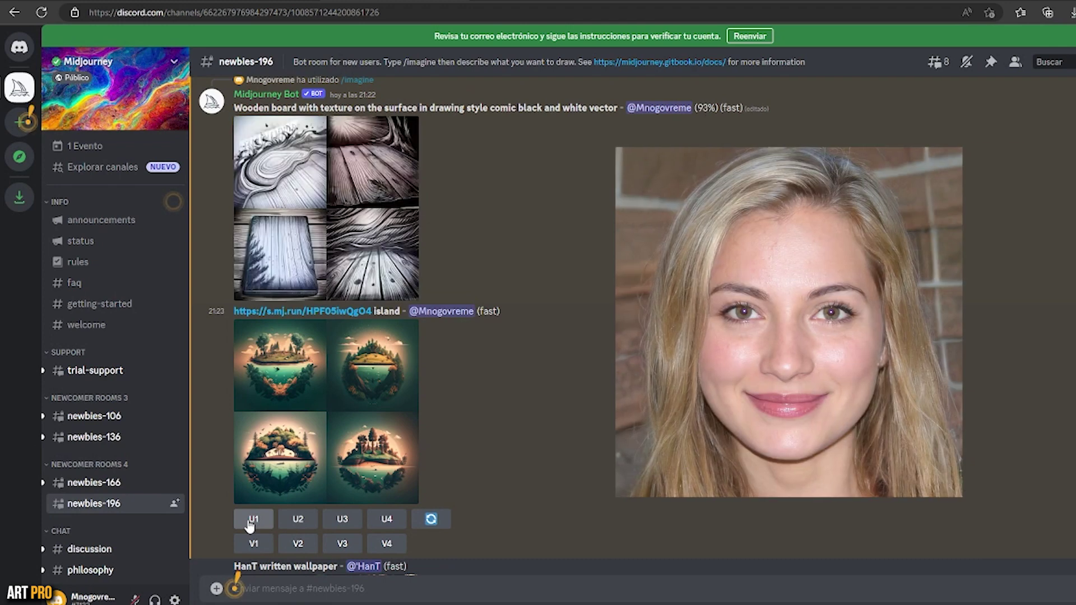
{"action": "left_click", "coordinate": [255, 519]}
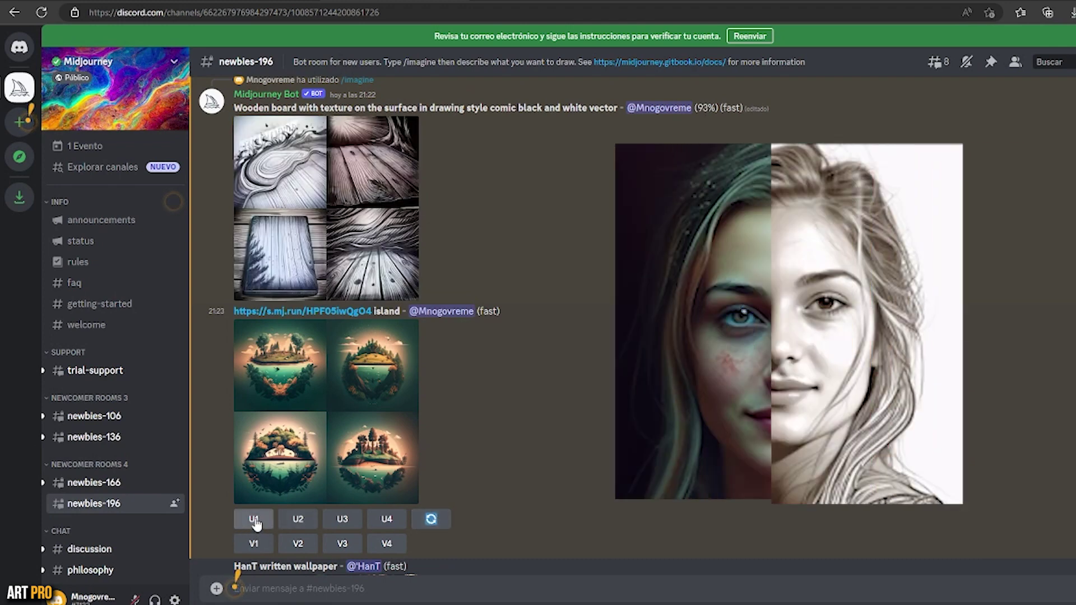